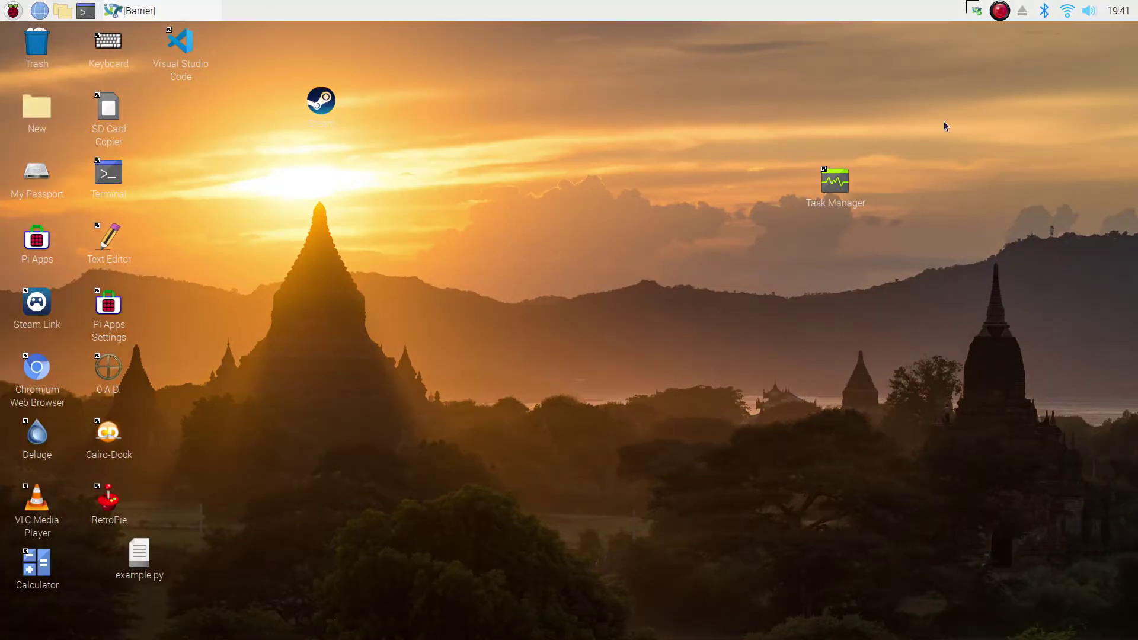
Check the paired Bluetooth devices, then run 'sudo apt-get install qjoypad' in a new terminal.
{"action": "left_click", "coordinate": [1043, 11]}
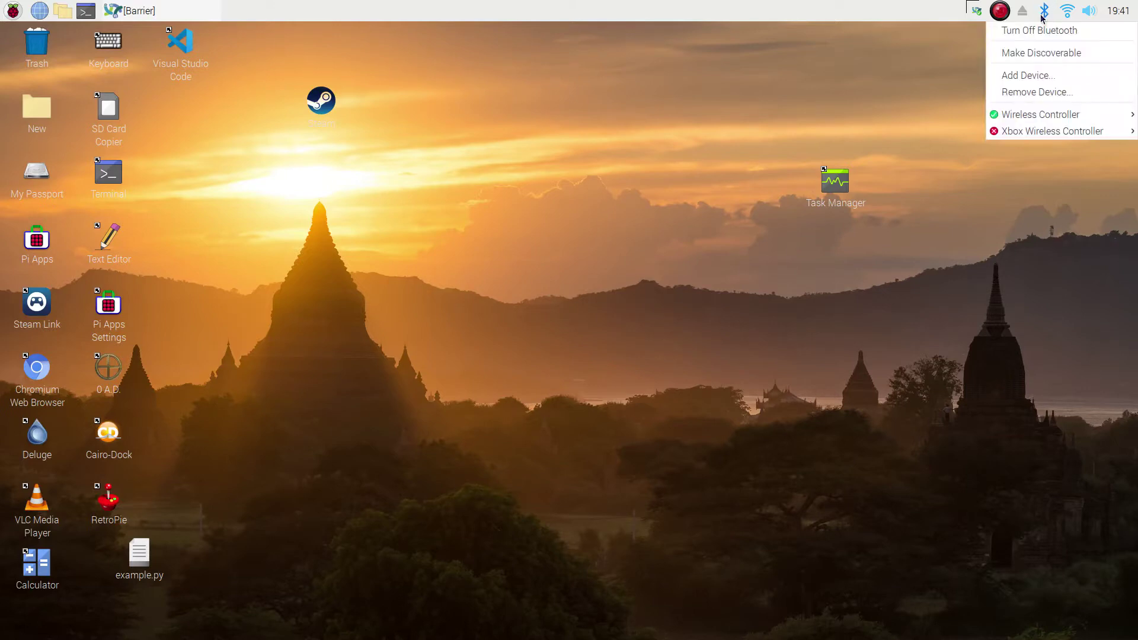
{"action": "left_click", "coordinate": [1042, 18]}
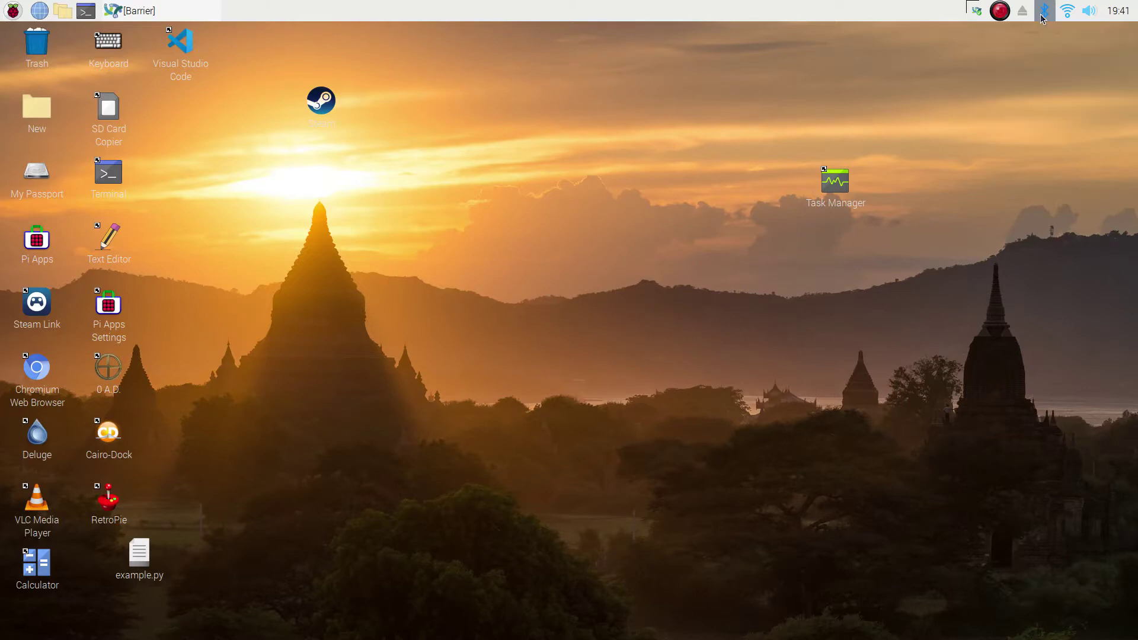
{"action": "left_click", "coordinate": [86, 11]}
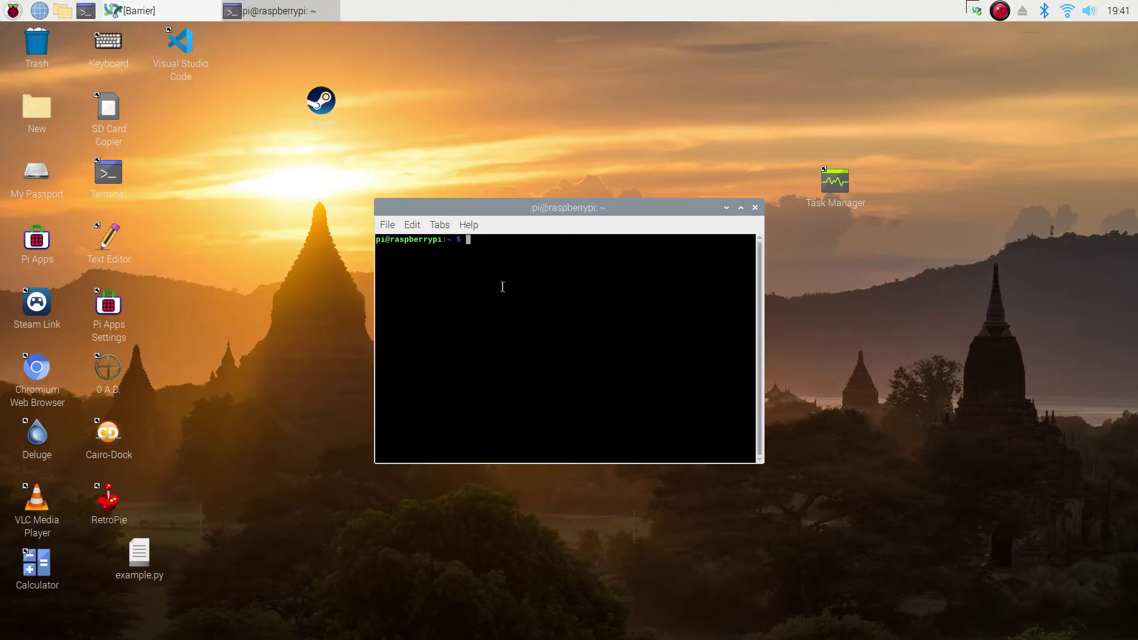
{"action": "type", "text": "sudo apt-get install qjoypad"}
{"action": "key", "text": "Return"}
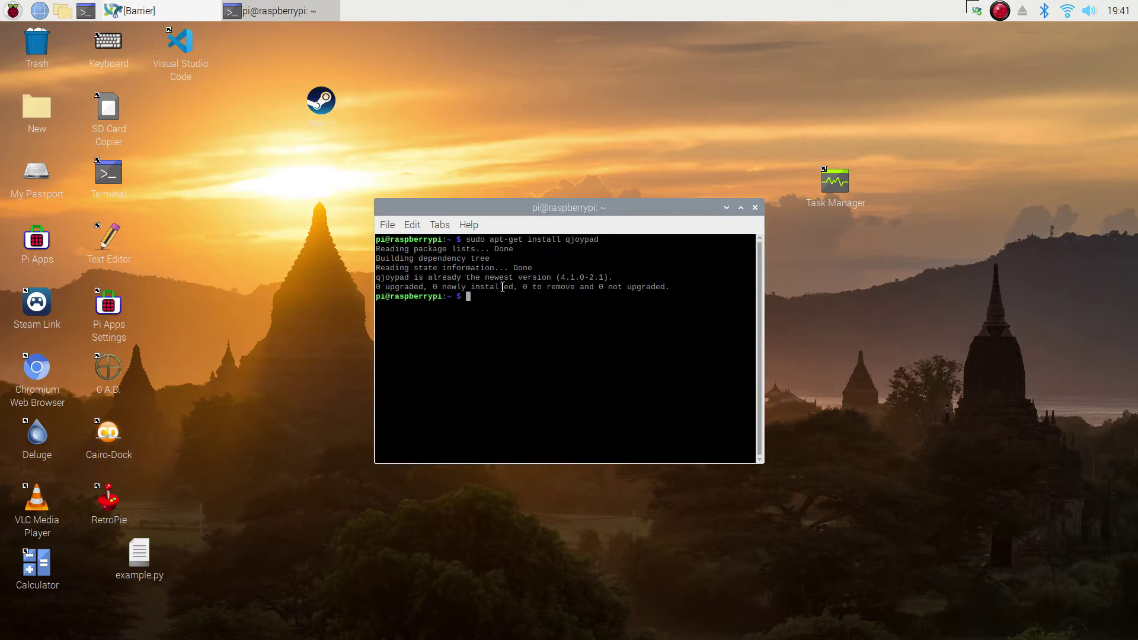
Close the terminal, launch QJoyPad from Accessories, and open its window from the tray icon.
{"action": "left_click", "coordinate": [756, 208]}
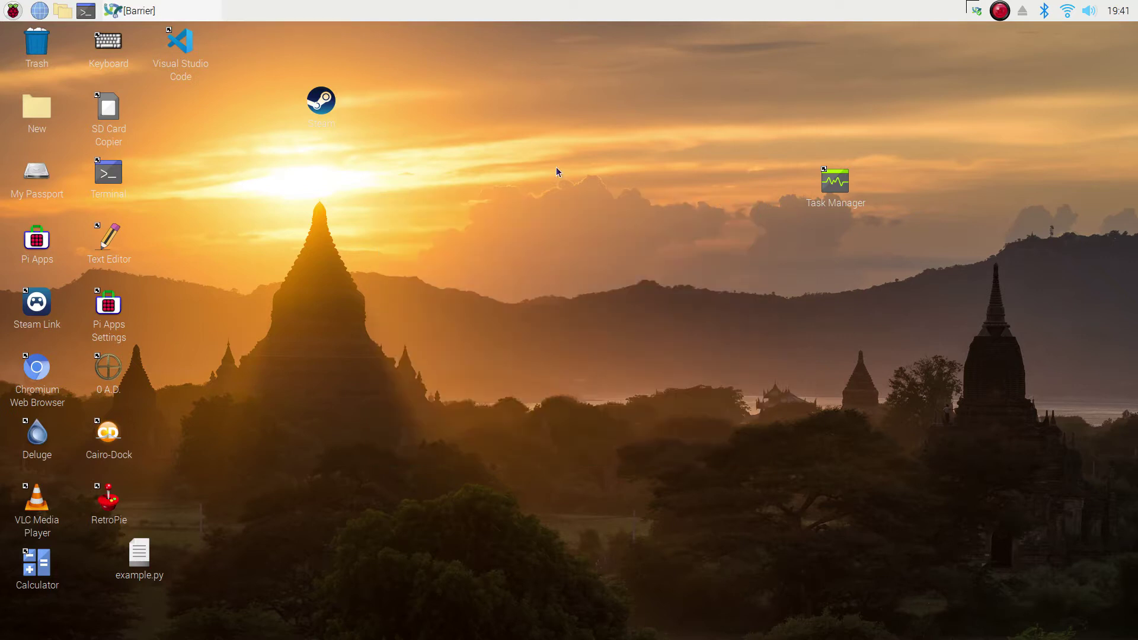
{"action": "left_click", "coordinate": [1, 13]}
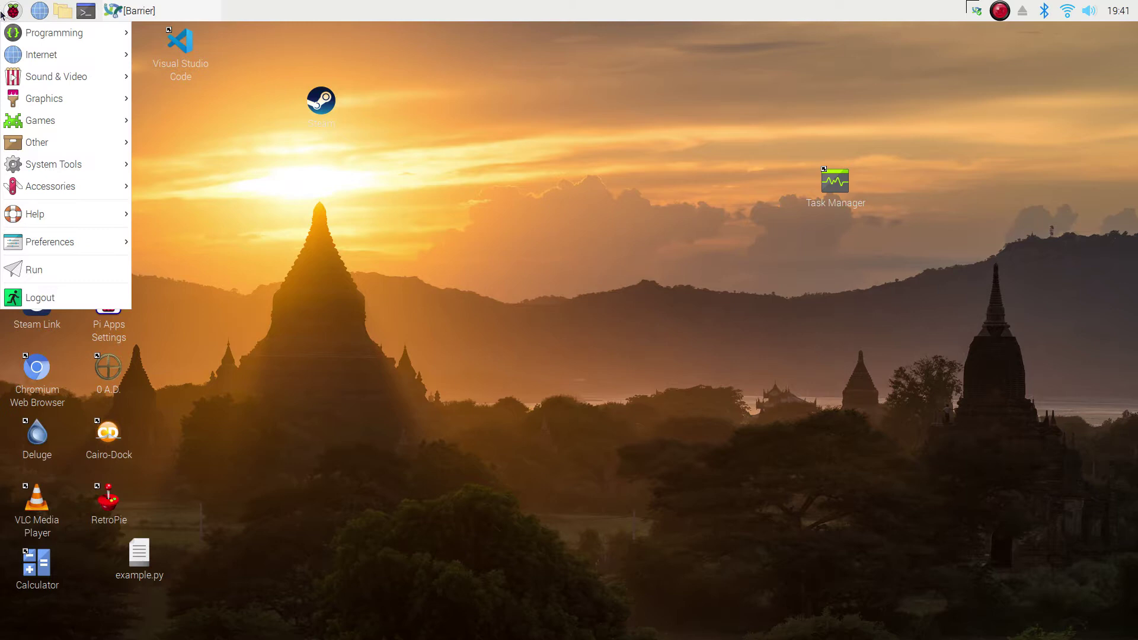
{"action": "mouse_move", "coordinate": [58, 187]}
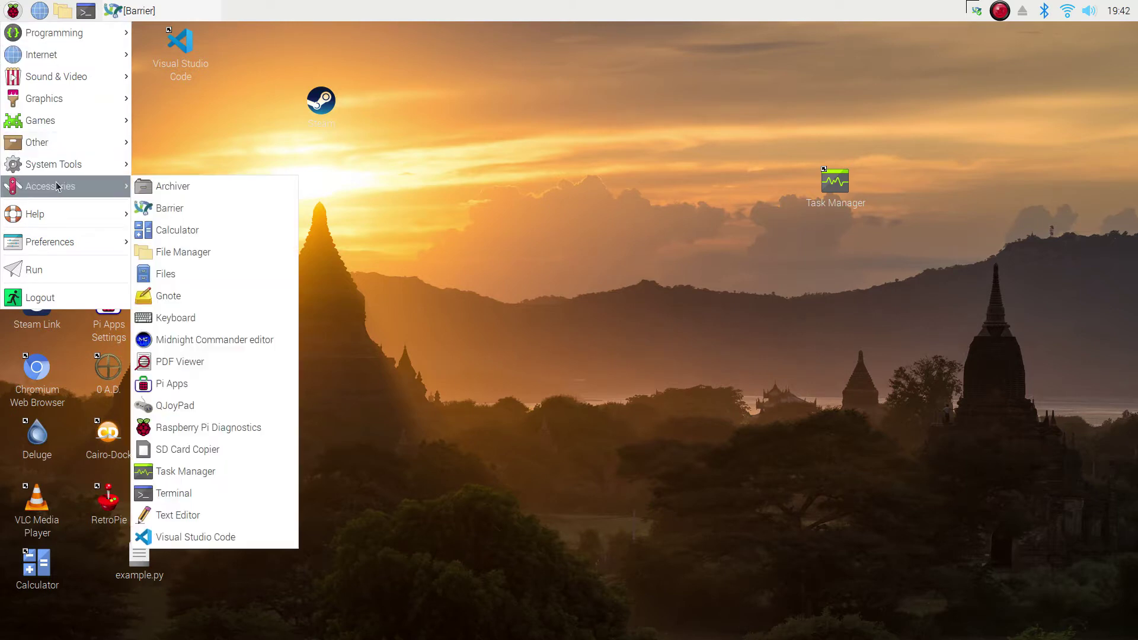
{"action": "left_click", "coordinate": [186, 411]}
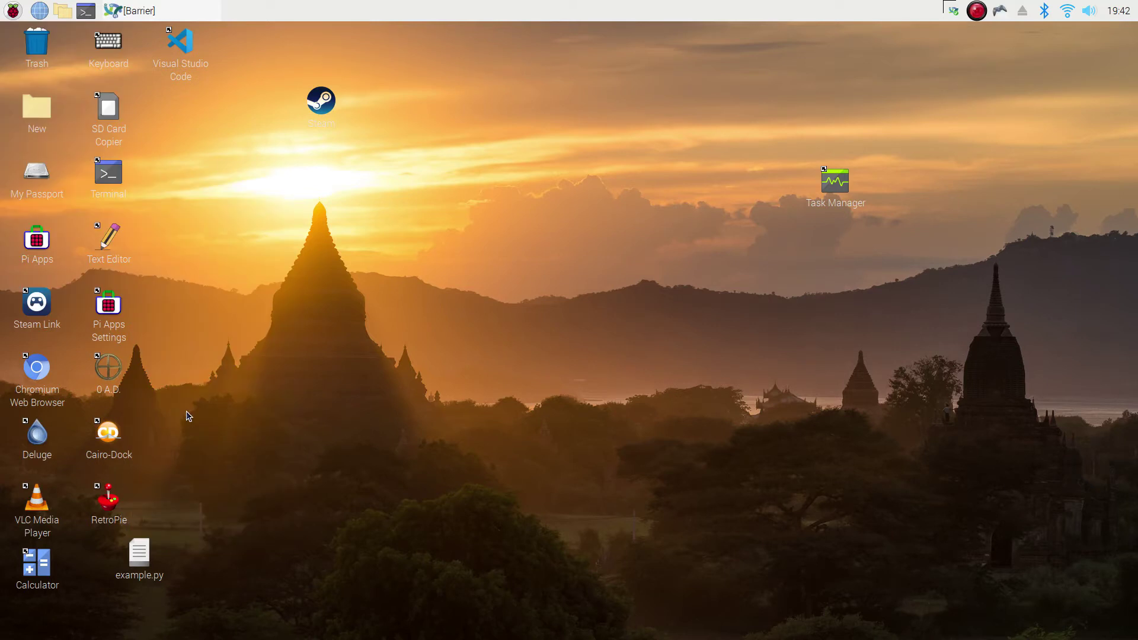
{"action": "left_click", "coordinate": [1002, 10]}
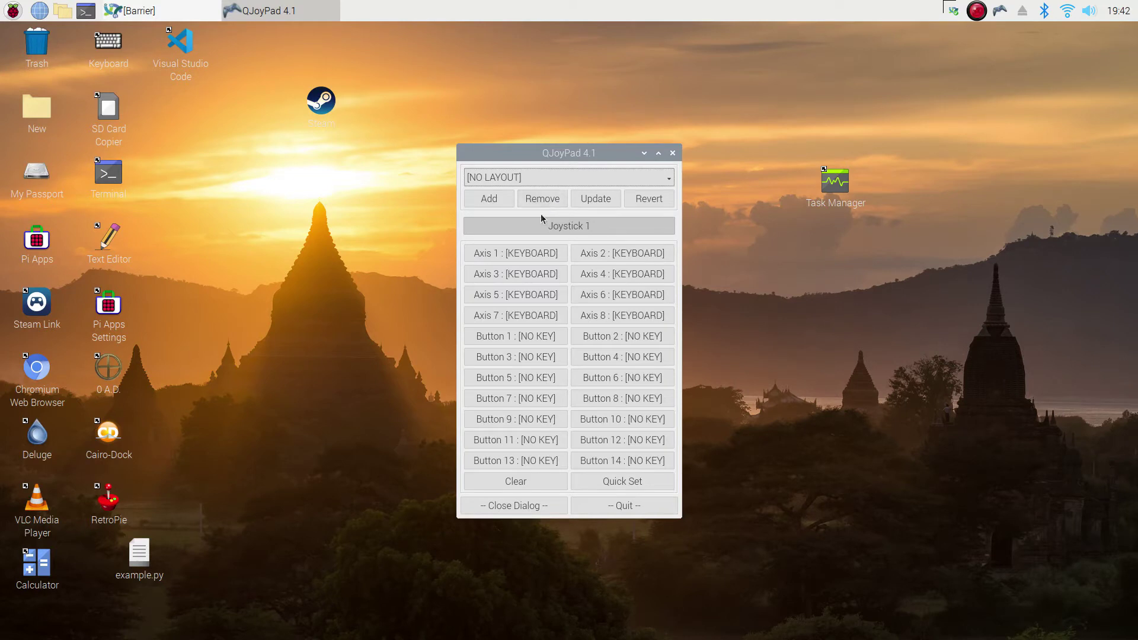
Set Axis 1 to Mouse (Hor.) with Gradient on, Linear curve and mouse speed 5.
{"action": "left_click", "coordinate": [531, 256]}
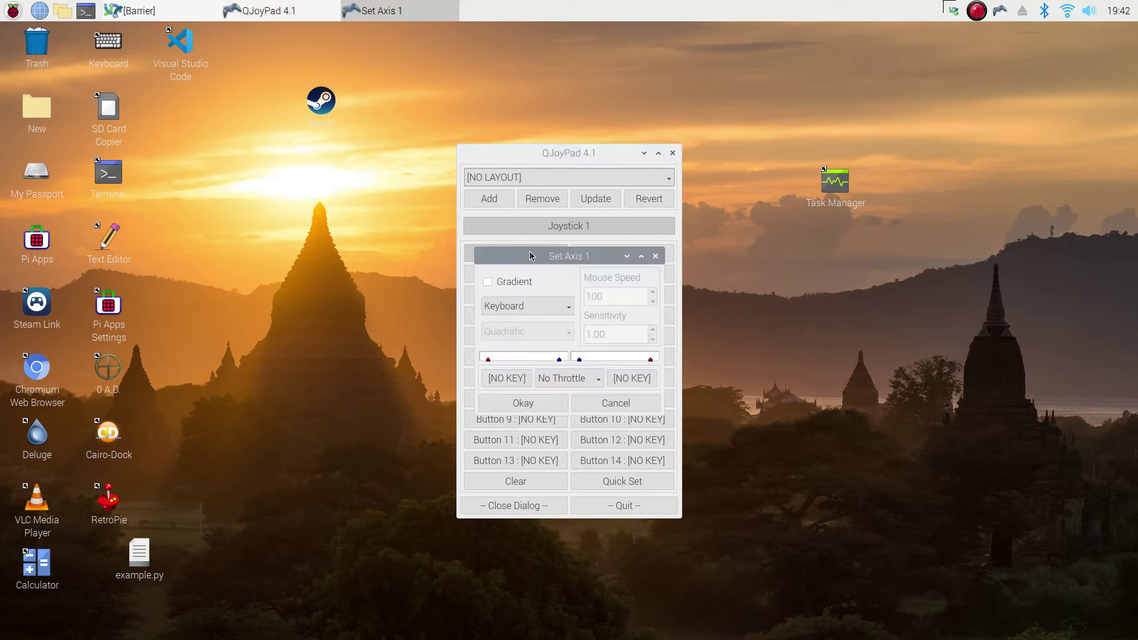
{"action": "left_click", "coordinate": [496, 285]}
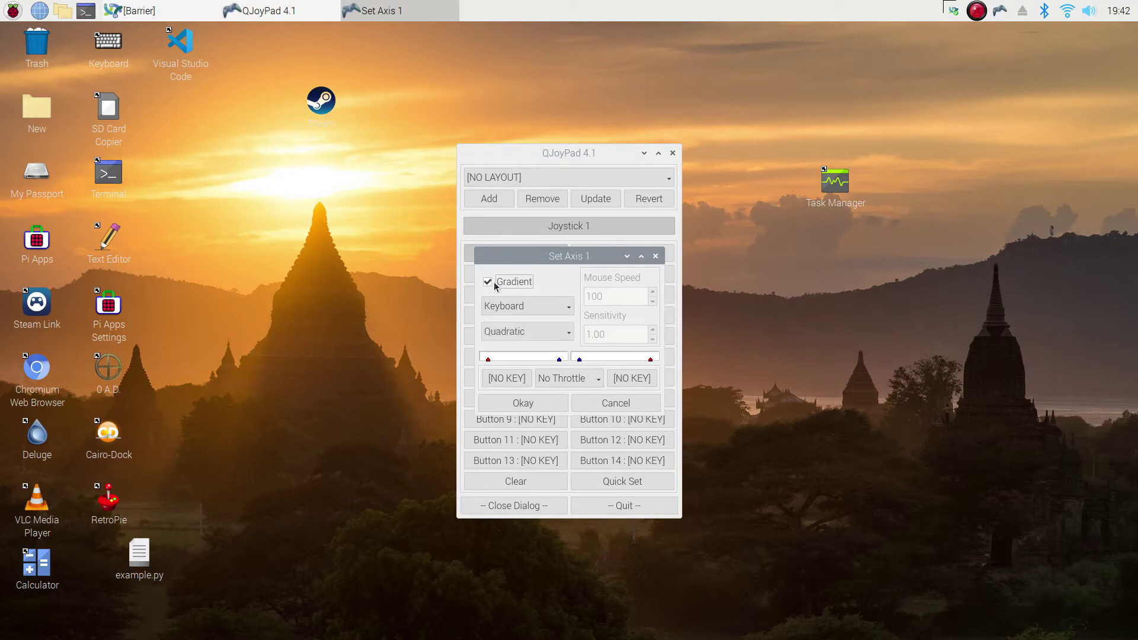
{"action": "left_click", "coordinate": [514, 306]}
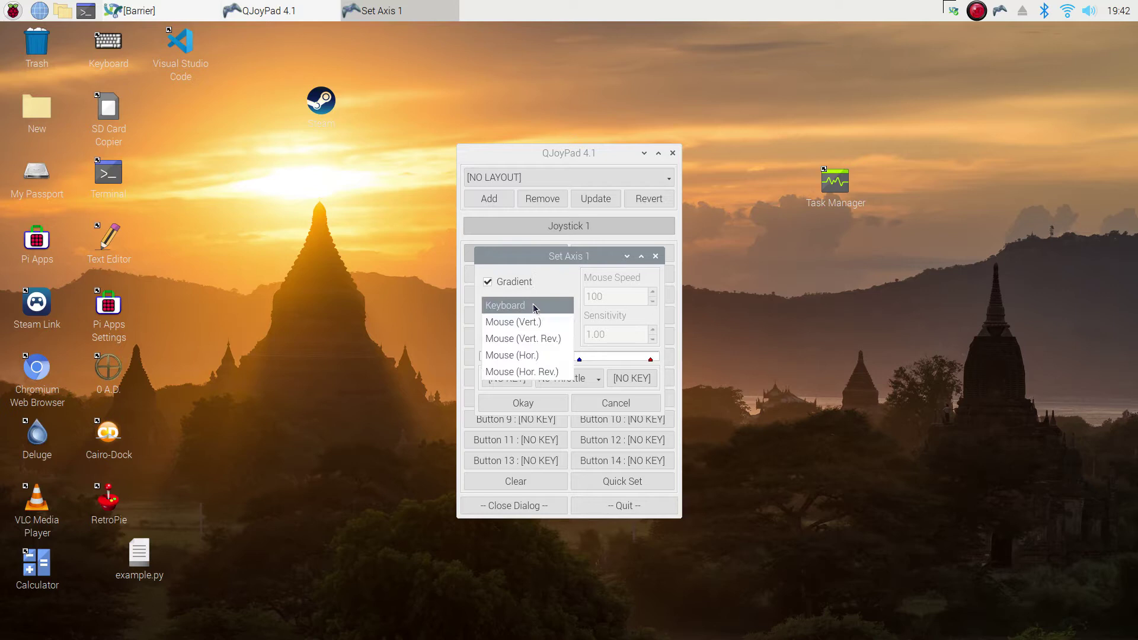
{"action": "left_click", "coordinate": [536, 354]}
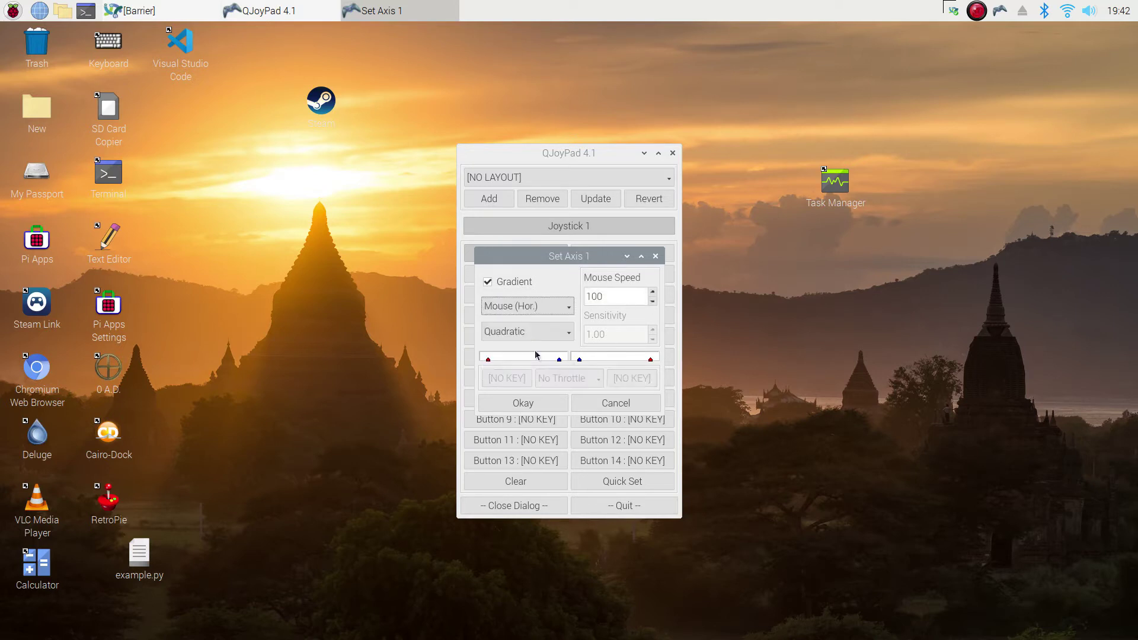
{"action": "left_click", "coordinate": [564, 340]}
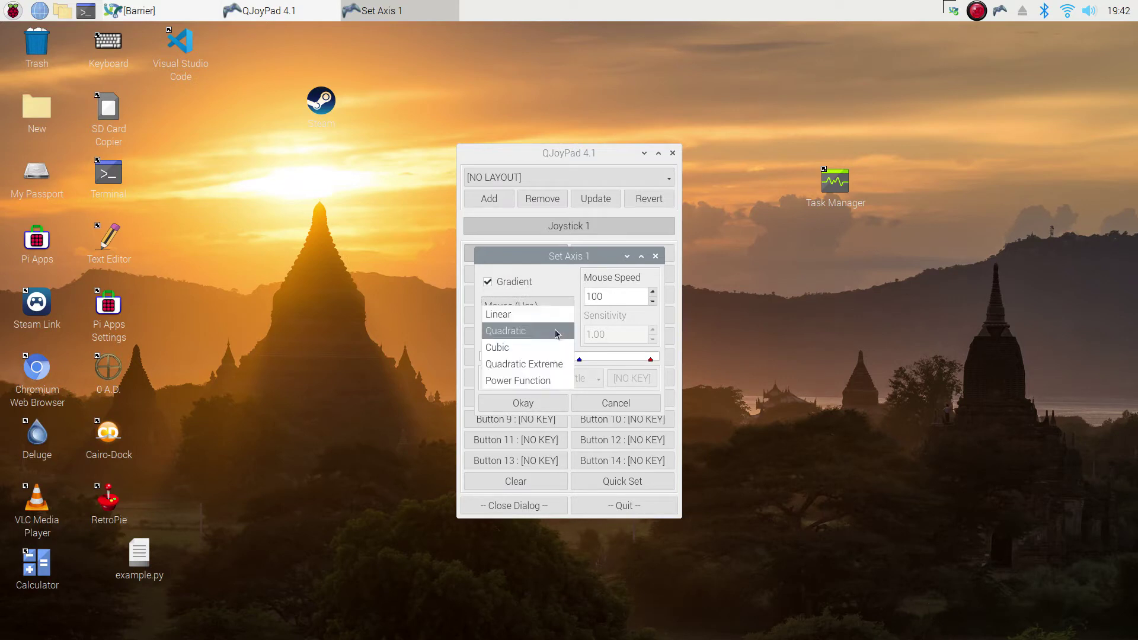
{"action": "left_click", "coordinate": [520, 320]}
{"action": "double_click", "coordinate": [615, 293]}
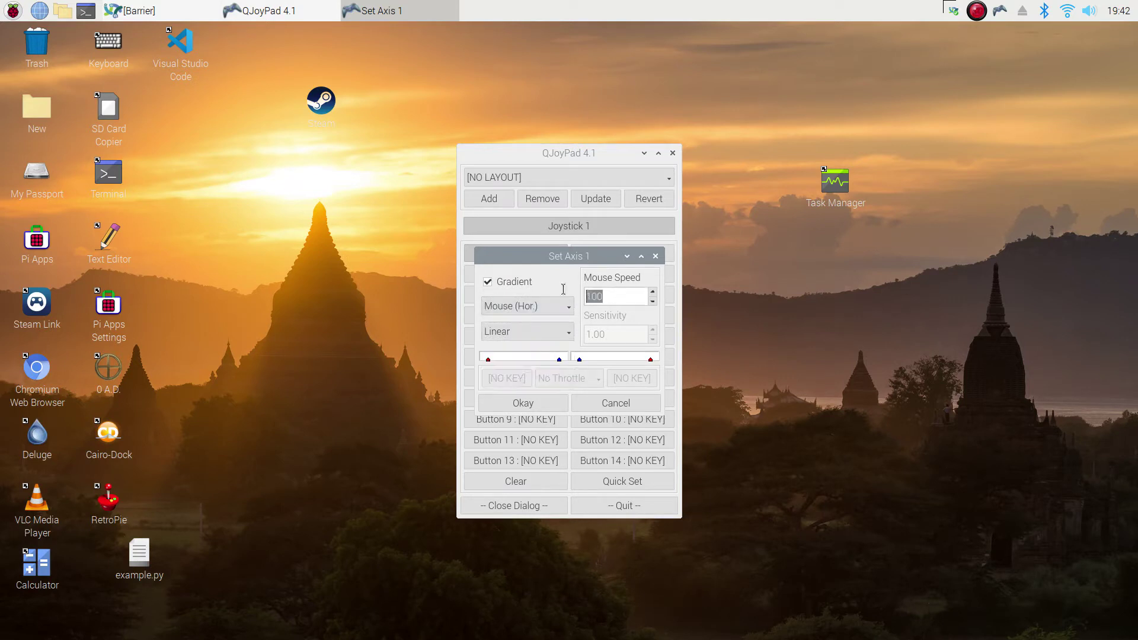
{"action": "type", "text": "5"}
{"action": "left_click", "coordinate": [521, 401]}
Set Axis 2 to Mouse (Vert.) with Gradient on, Linear curve and mouse speed 5.
{"action": "left_click", "coordinate": [609, 259]}
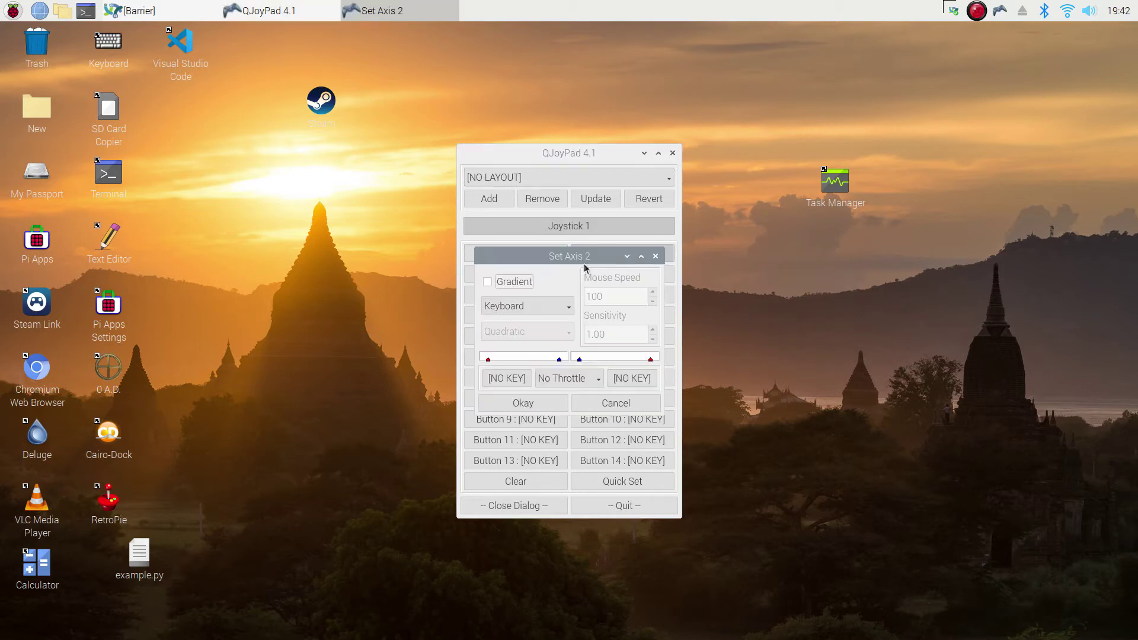
{"action": "left_click", "coordinate": [510, 283]}
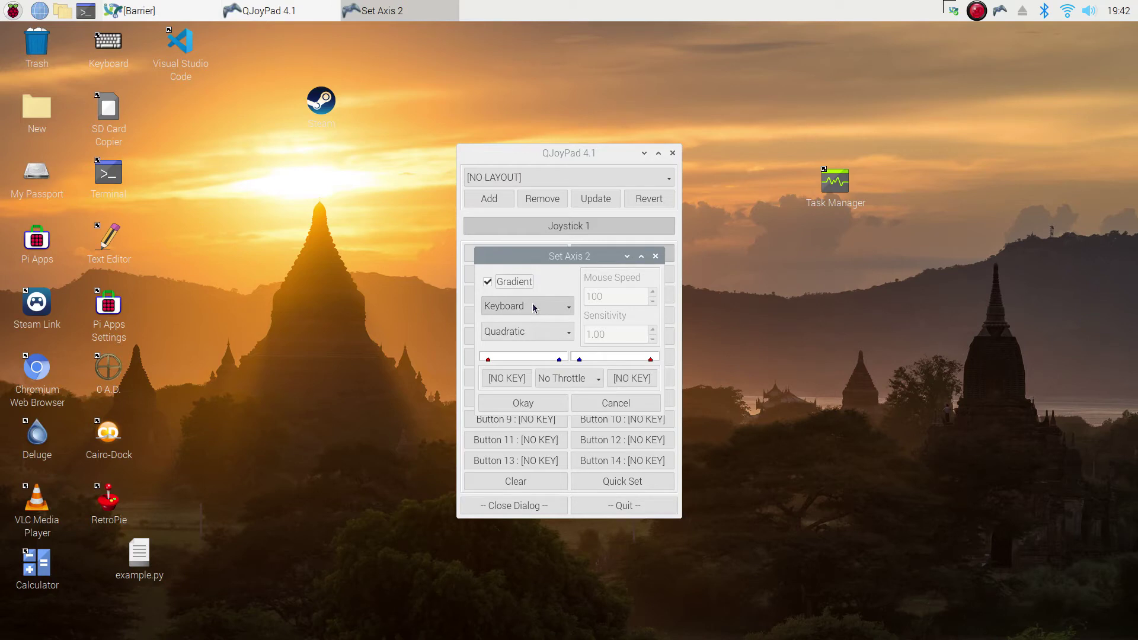
{"action": "left_click", "coordinate": [533, 307]}
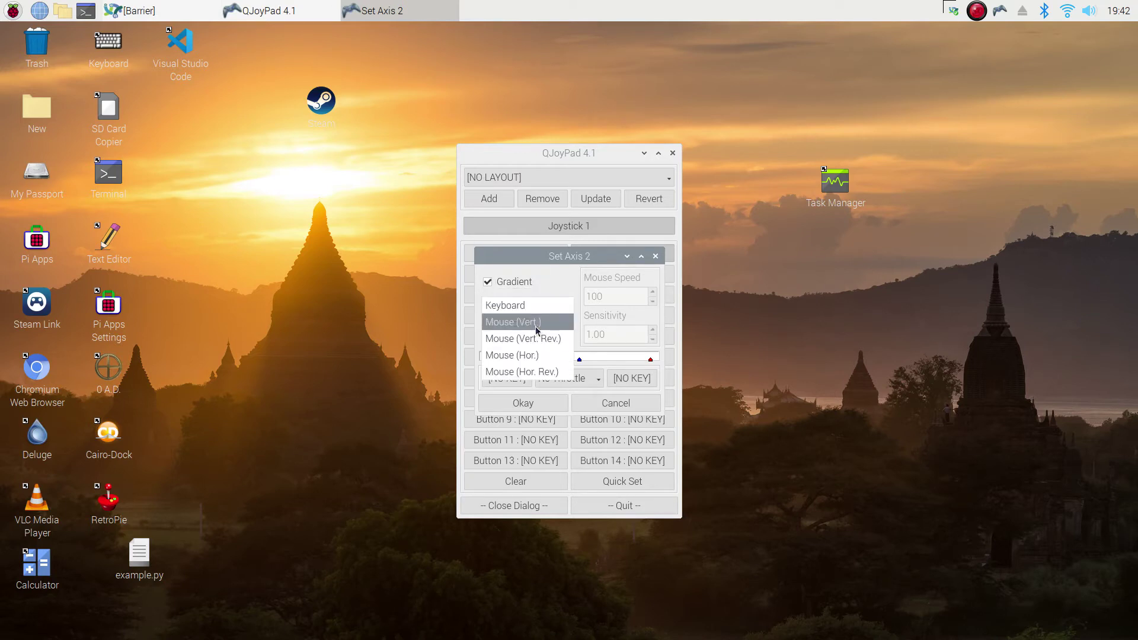
{"action": "left_click", "coordinate": [537, 326]}
{"action": "left_click", "coordinate": [555, 329]}
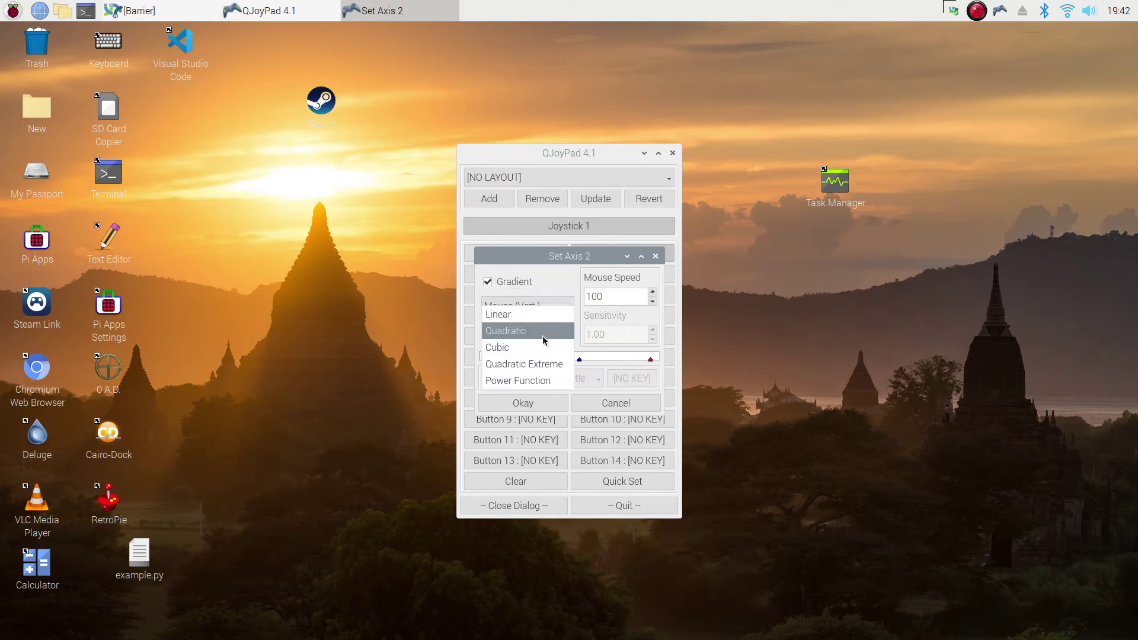
{"action": "left_click", "coordinate": [526, 312]}
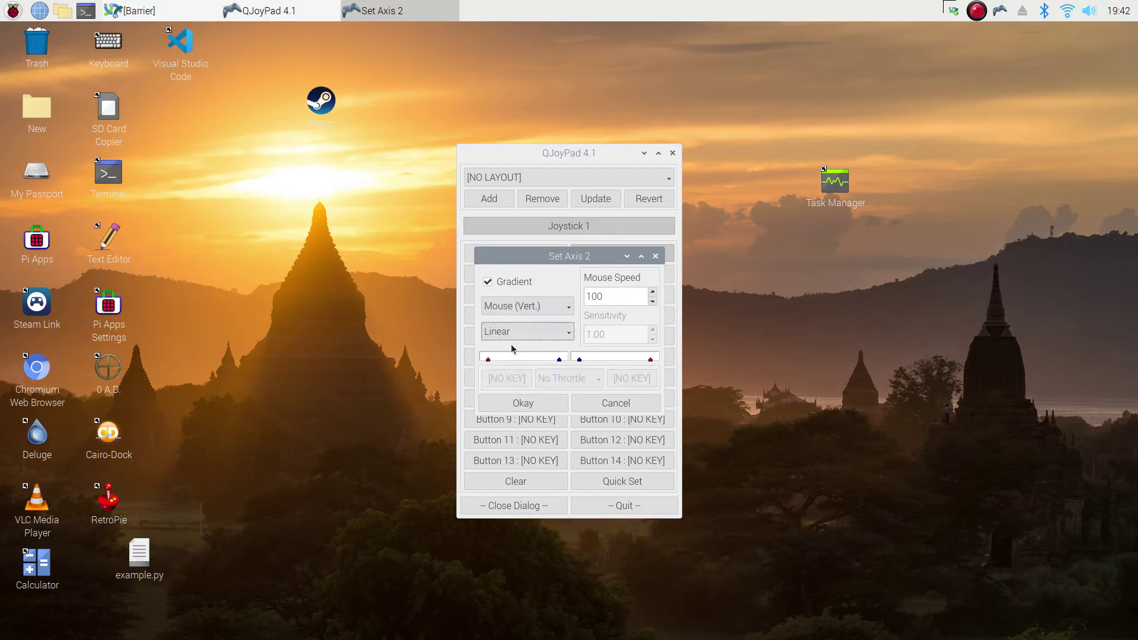
{"action": "double_click", "coordinate": [607, 294]}
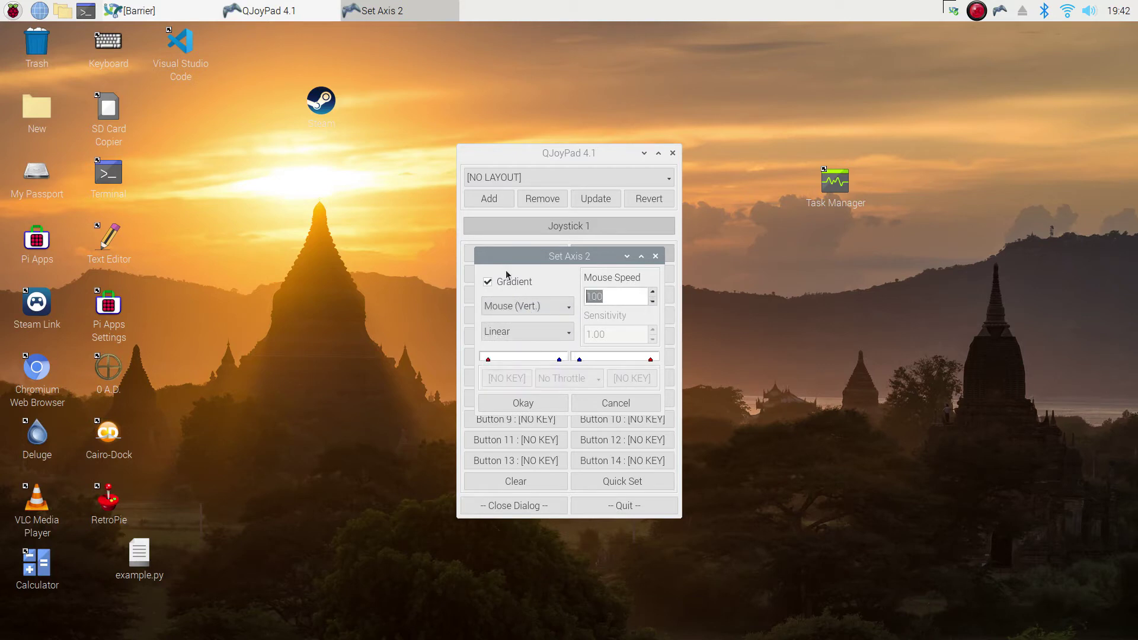
{"action": "type", "text": "5"}
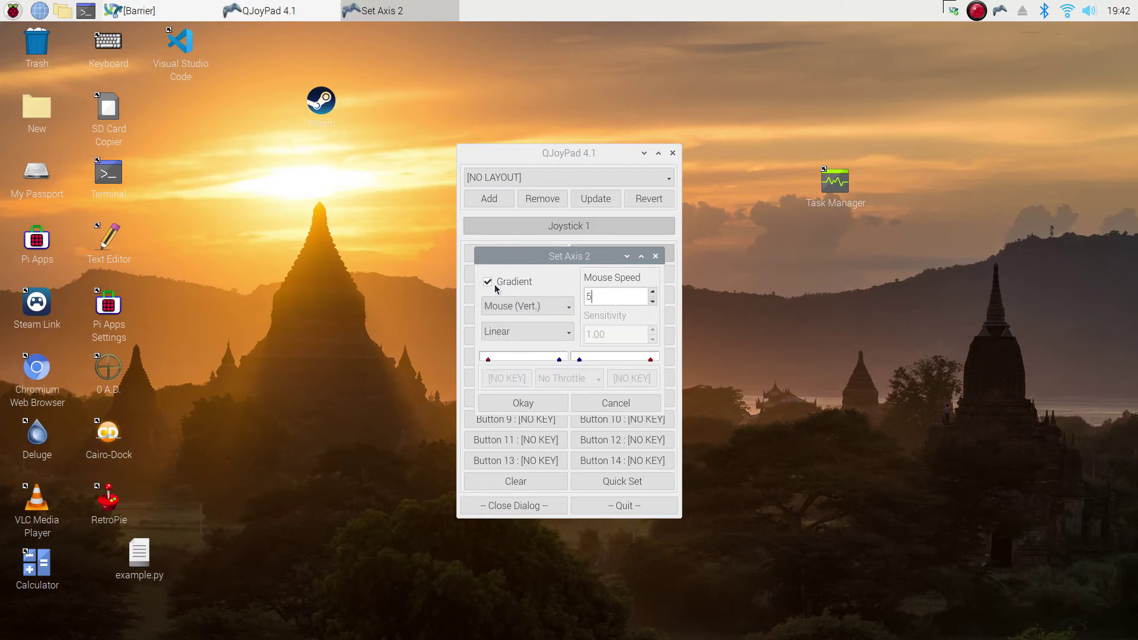
{"action": "left_click", "coordinate": [545, 405]}
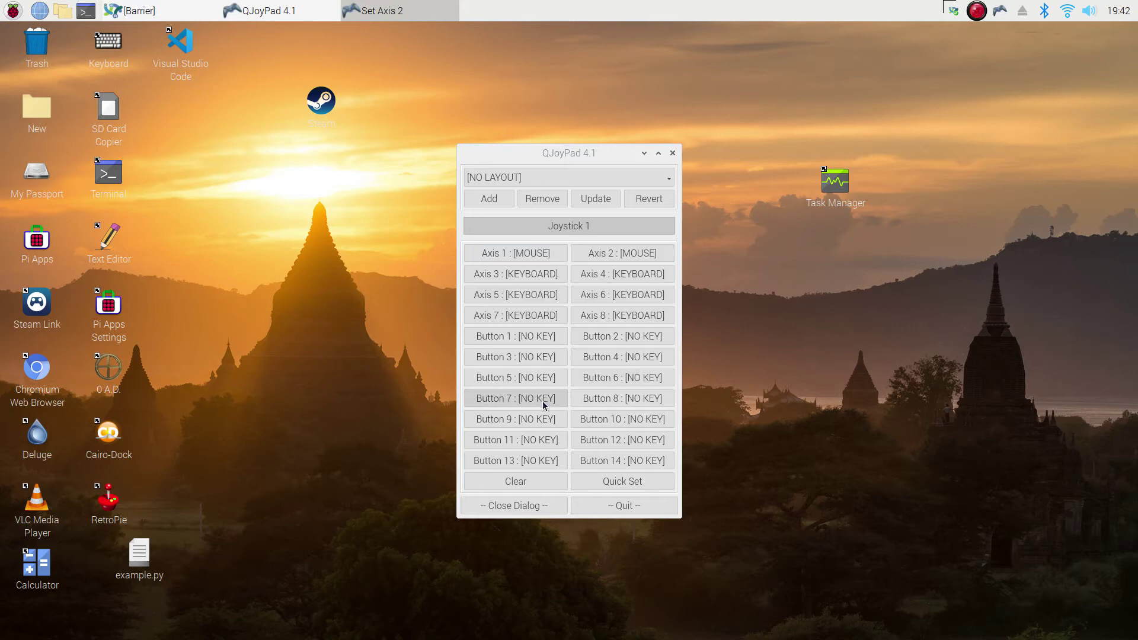
Assign Button 11 a left click (Mouse 1) and Button 12 a right click (Mouse 3).
{"action": "left_click", "coordinate": [529, 440]}
{"action": "left_click", "coordinate": [551, 320]}
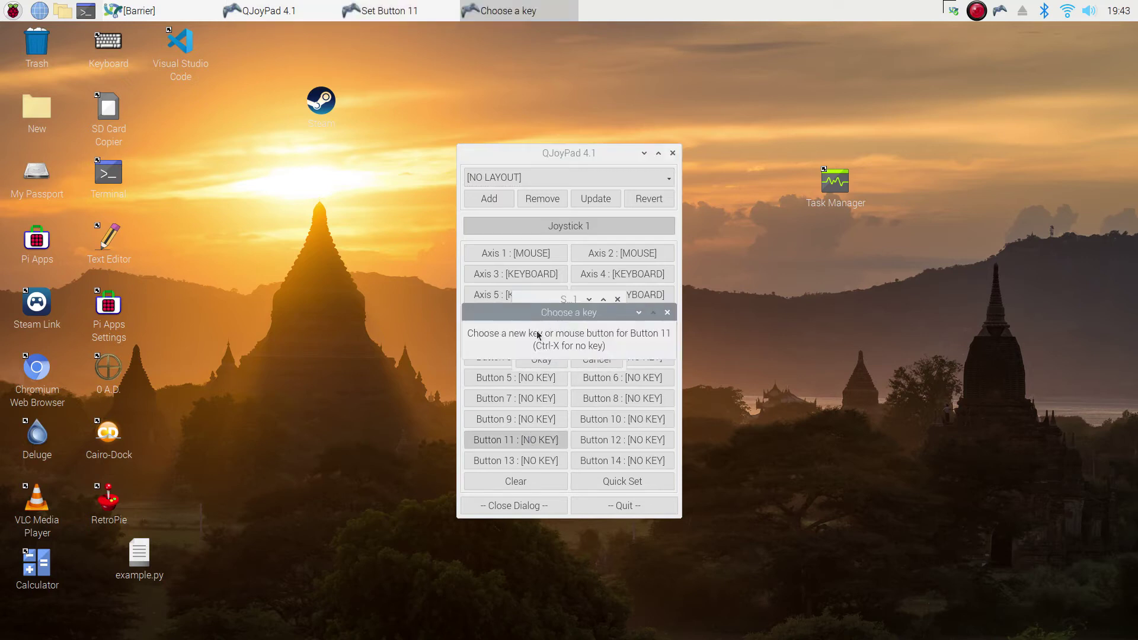
{"action": "left_click", "coordinate": [534, 338]}
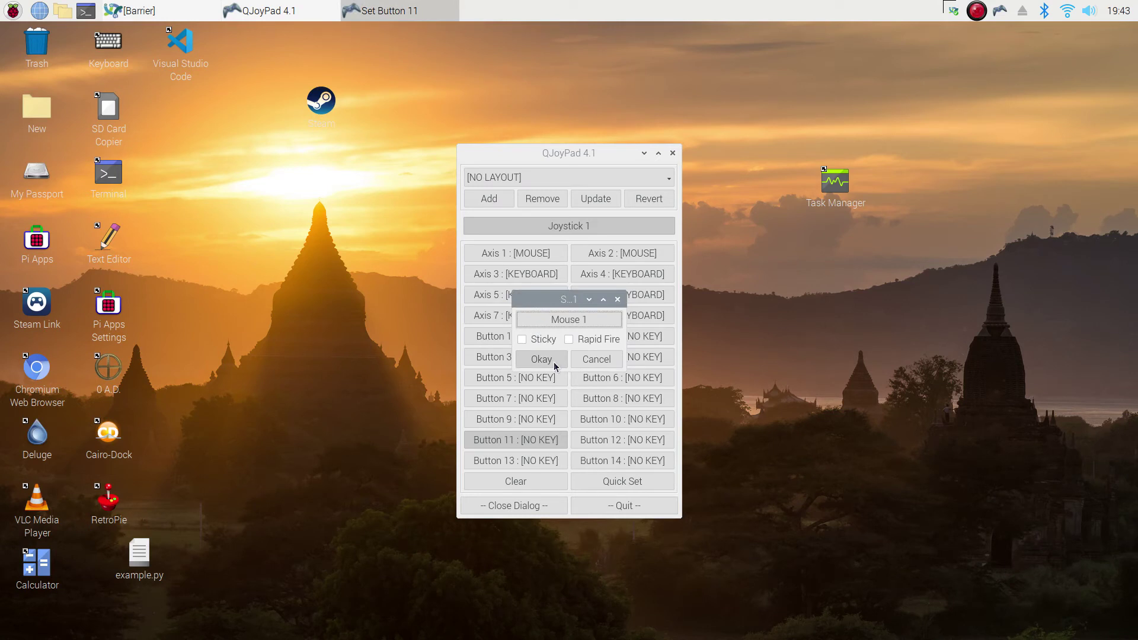
{"action": "left_click", "coordinate": [542, 360]}
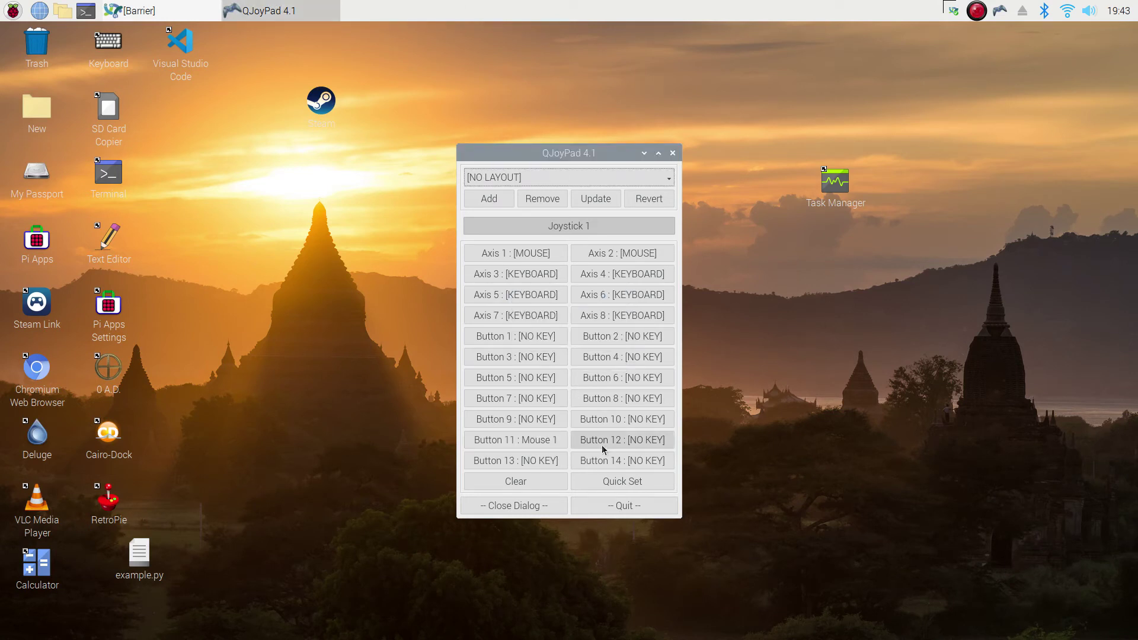
{"action": "left_click", "coordinate": [603, 444]}
{"action": "left_click", "coordinate": [589, 317]}
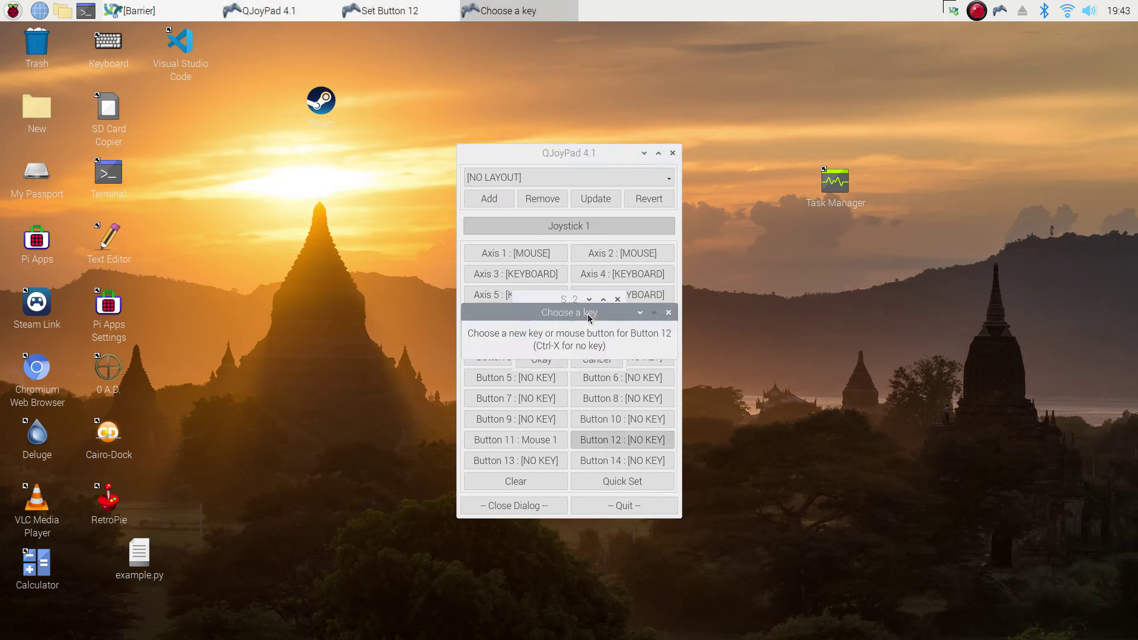
{"action": "right_click", "coordinate": [582, 343]}
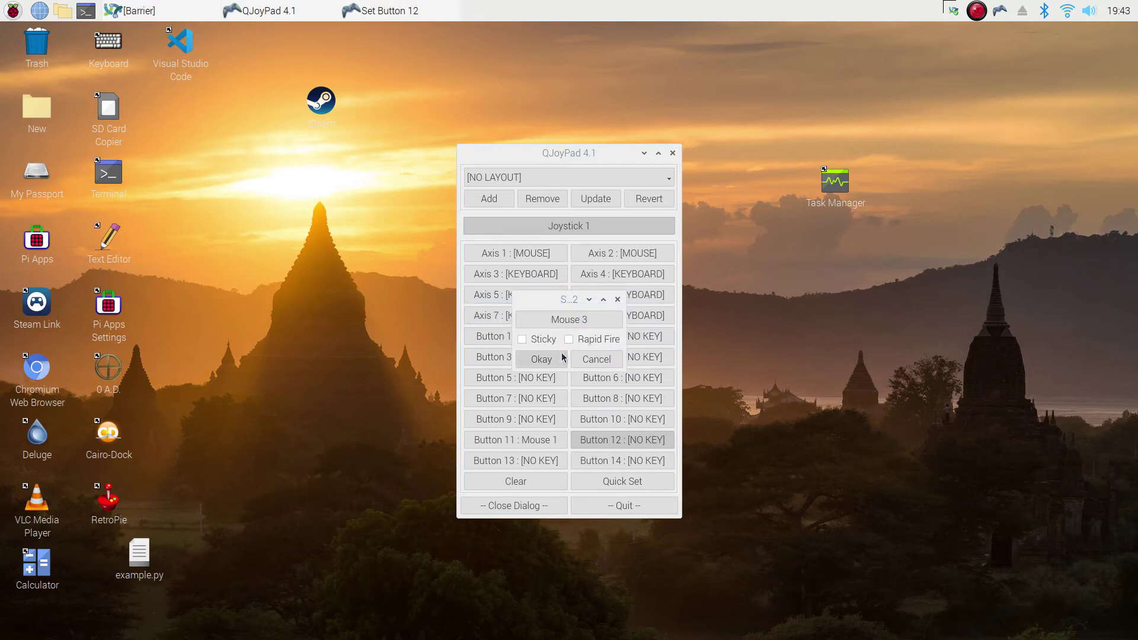
{"action": "left_click", "coordinate": [556, 358]}
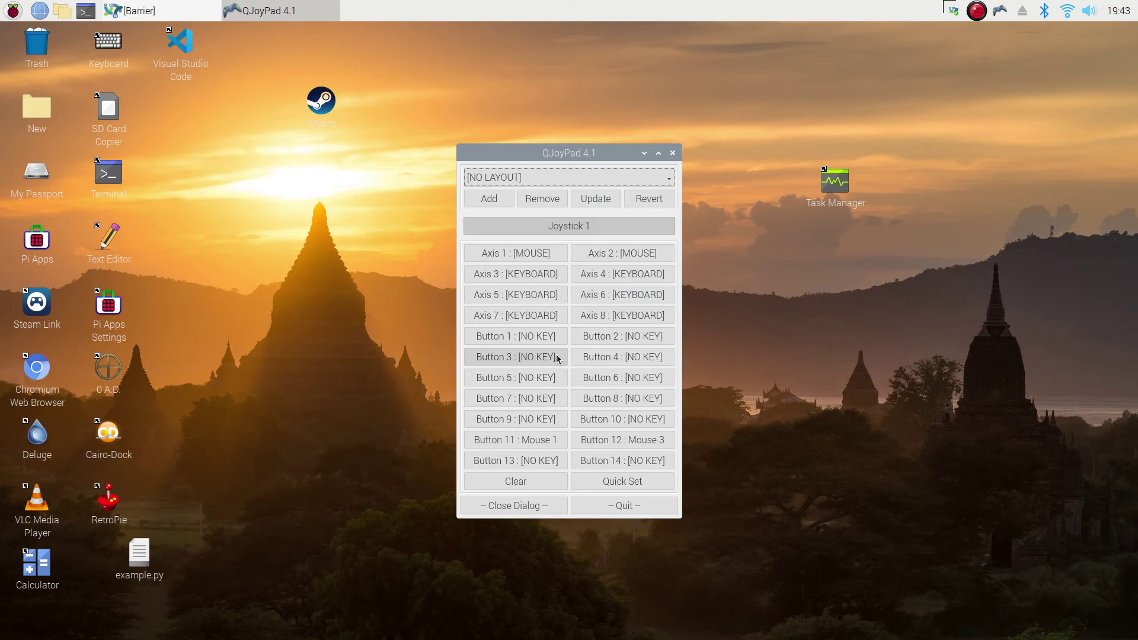
Save the mappings as a new layout named 'PS5 Controller' and close the QJoyPad window.
{"action": "left_click", "coordinate": [603, 198]}
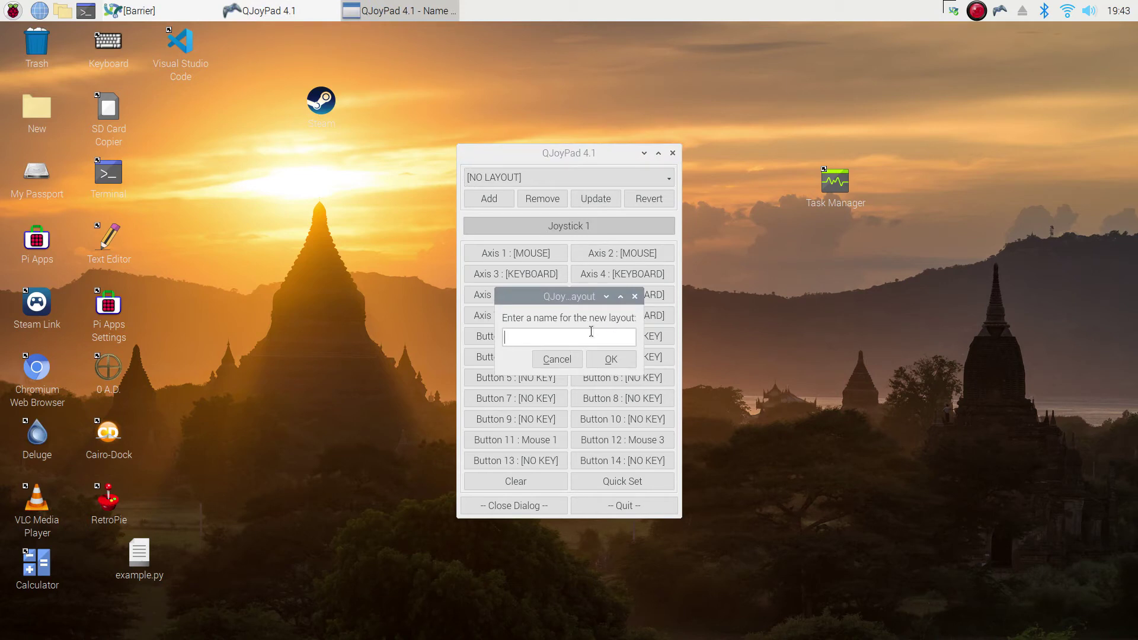
{"action": "type", "text": "PS5 Controller5"}
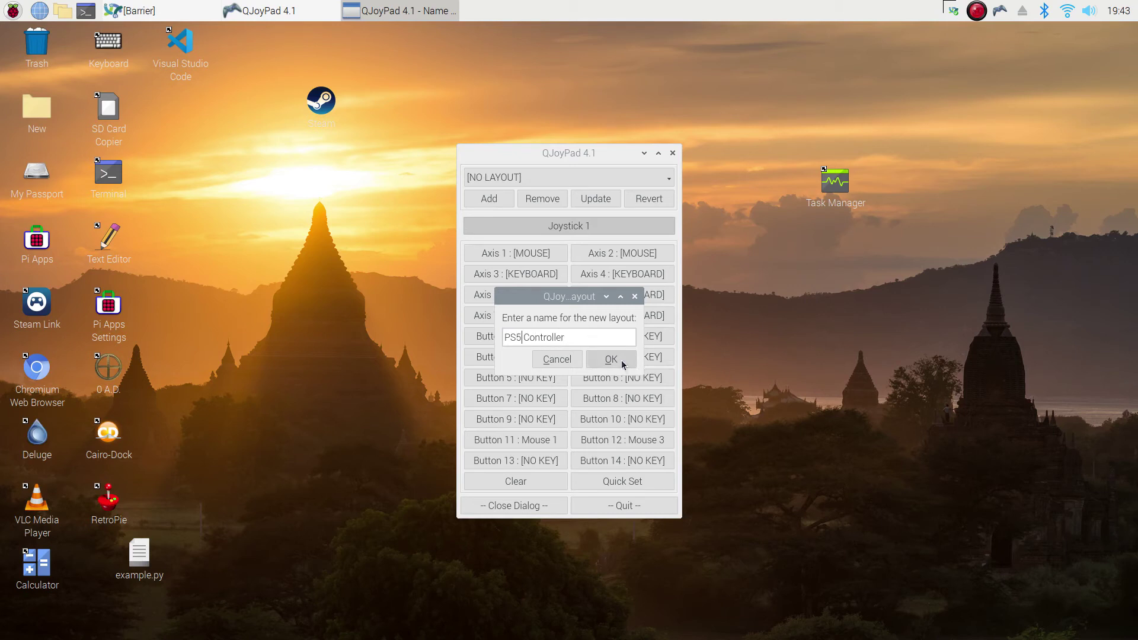
{"action": "left_click", "coordinate": [614, 360]}
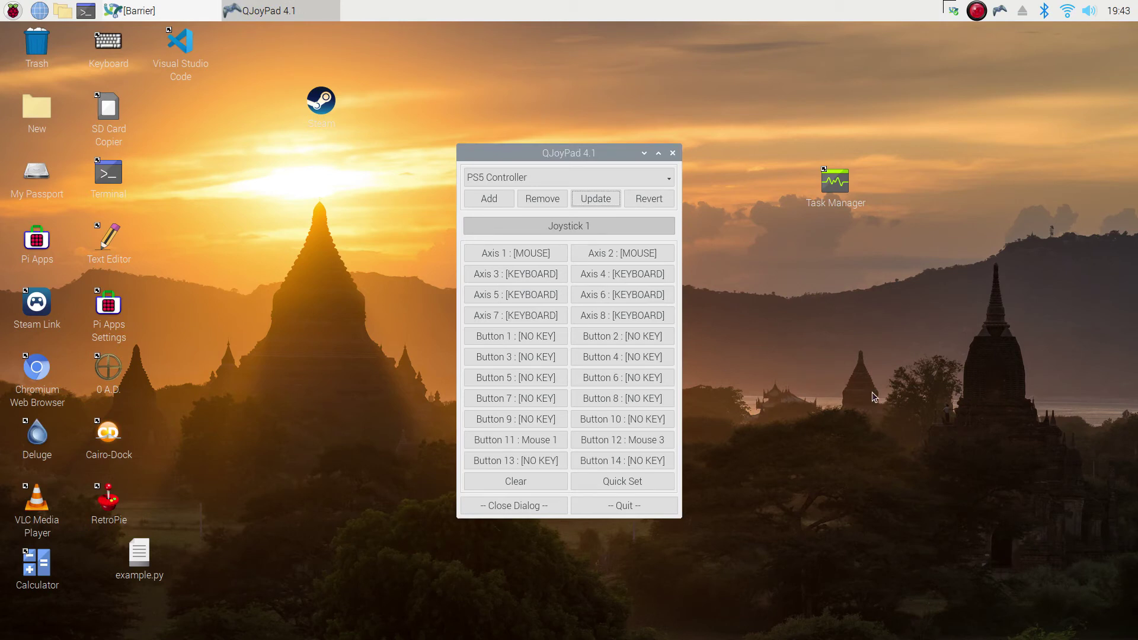
{"action": "left_click", "coordinate": [672, 153]}
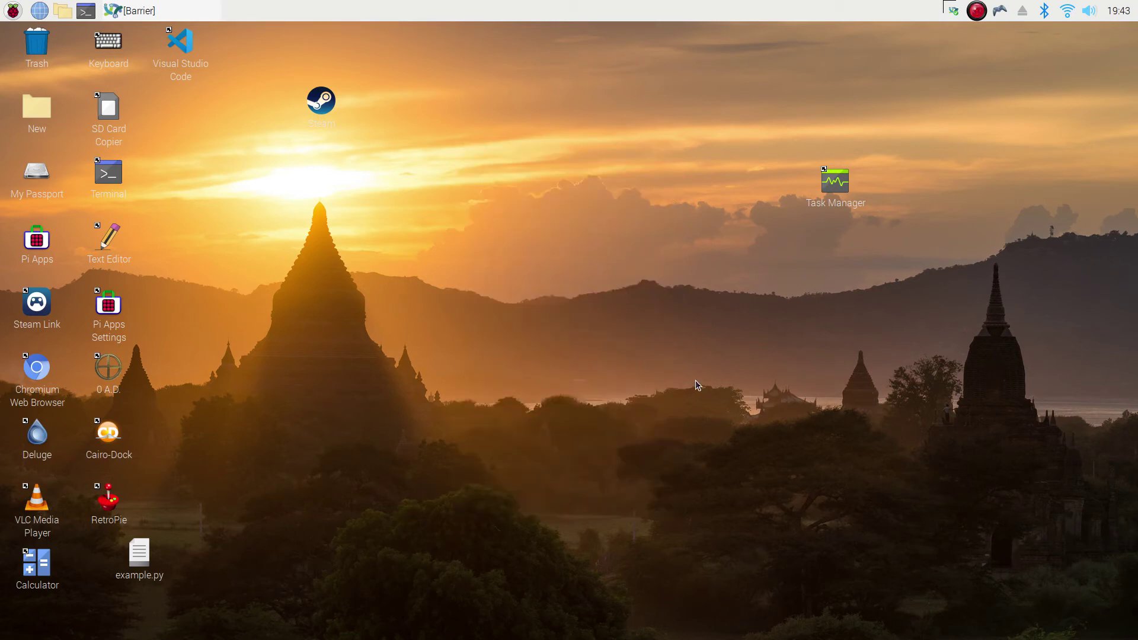